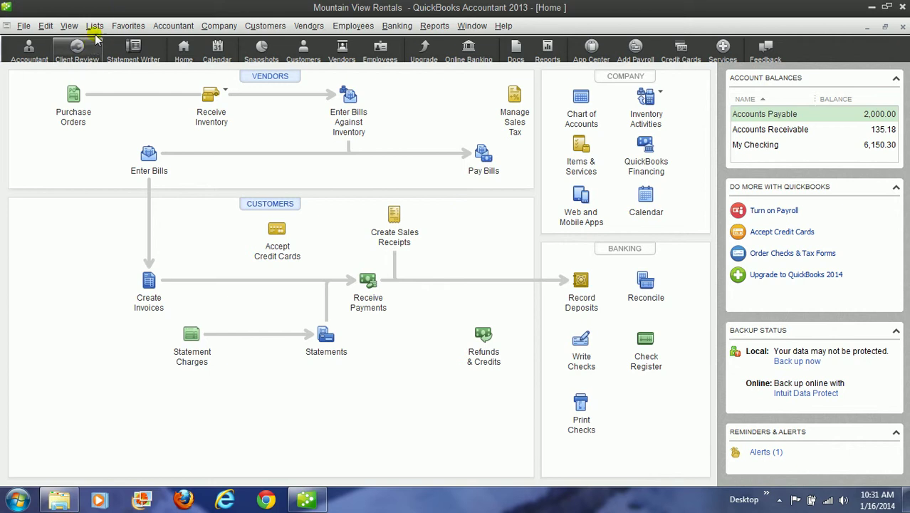
- Open the Item List and start a new item of type Sales Tax Item
{"action": "left_click", "coordinate": [95, 26]}
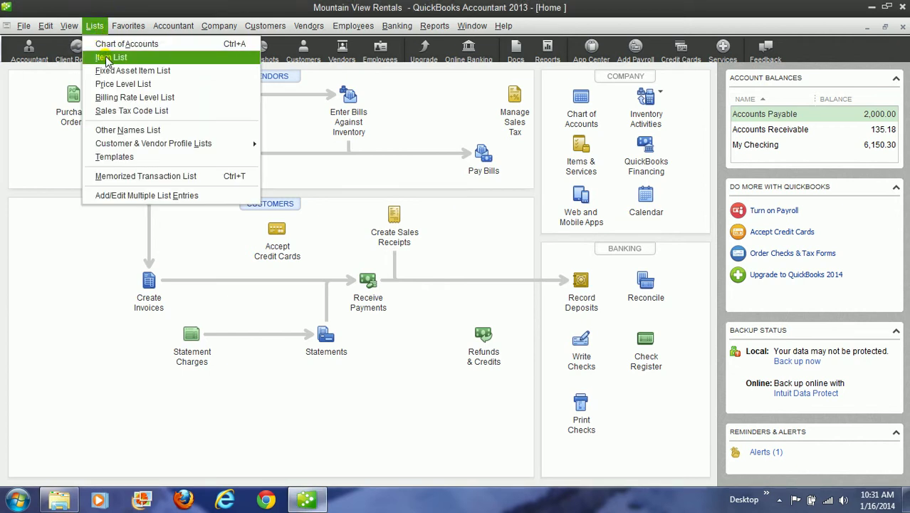
{"action": "left_click", "coordinate": [106, 57]}
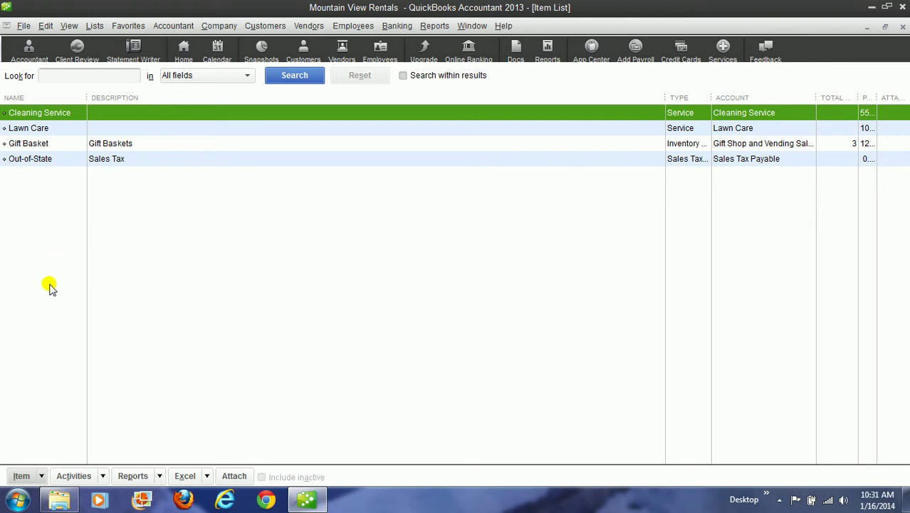
{"action": "left_click", "coordinate": [41, 476]}
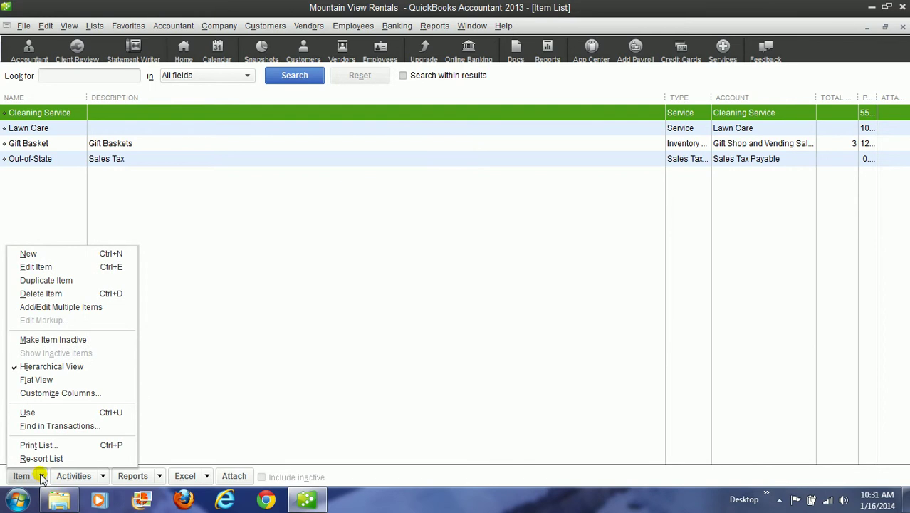
{"action": "left_click", "coordinate": [34, 254]}
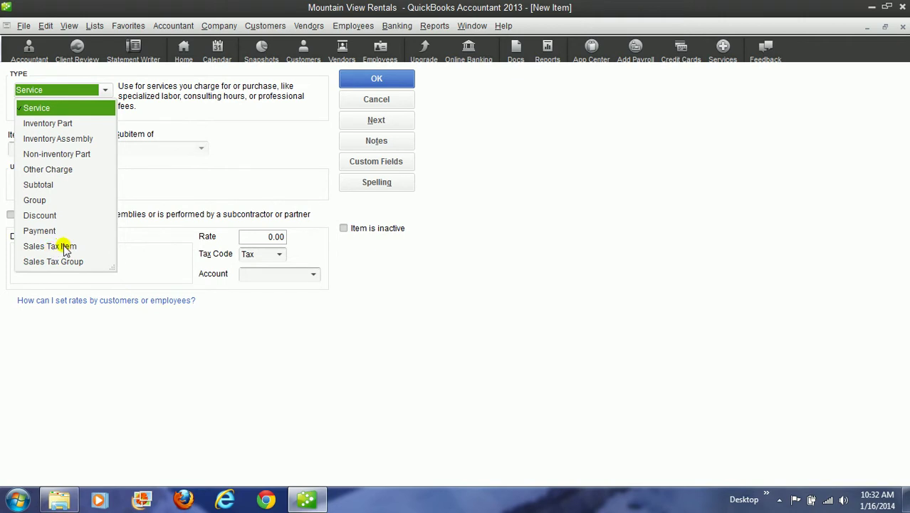
{"action": "left_click", "coordinate": [62, 246]}
- Name the sales tax item State Sales Tax, describe it as Sales Tax, and set its tax rate to 6.25%
{"action": "left_click", "coordinate": [50, 145]}
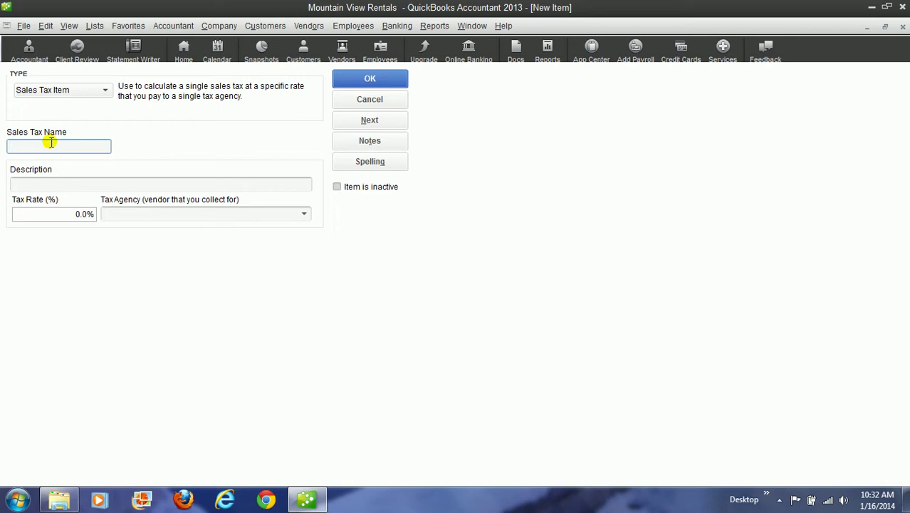
{"action": "type", "text": "State Sales Tax"}
{"action": "key", "text": "Tab"}
{"action": "type", "text": "Sales Tax"}
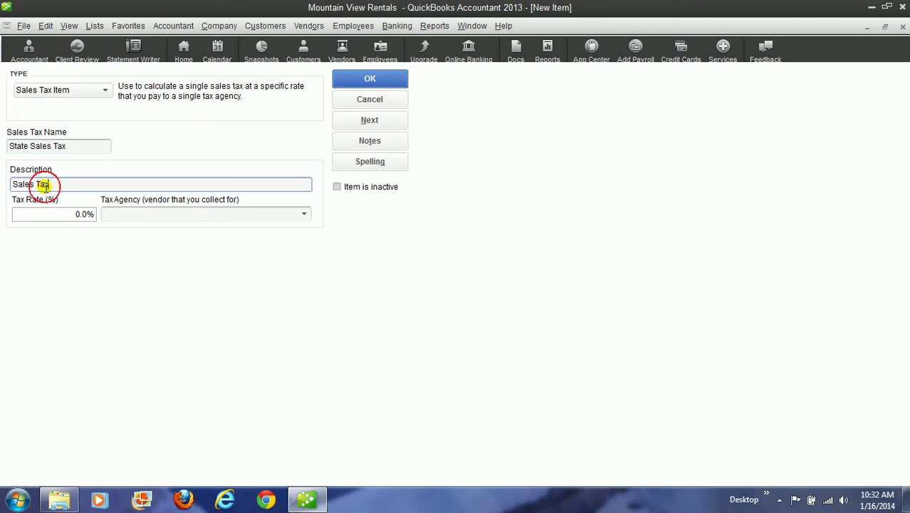
{"action": "left_click", "coordinate": [76, 215]}
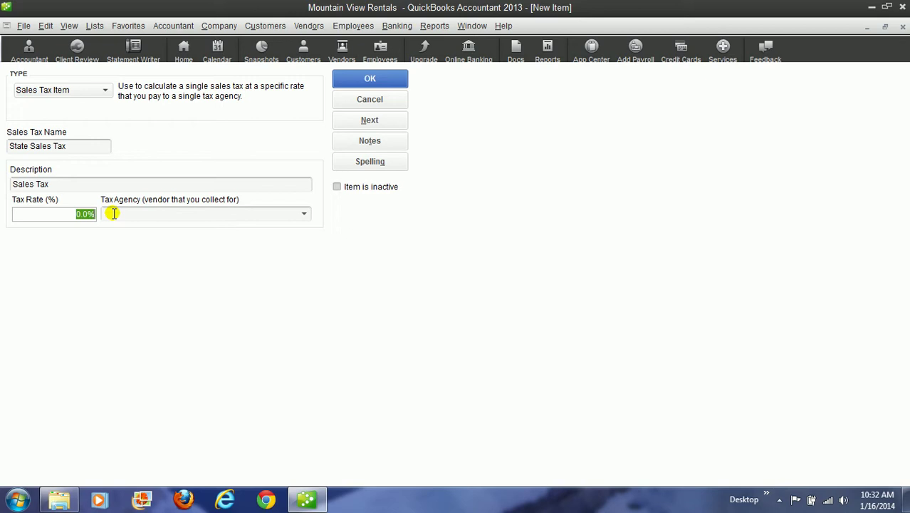
{"action": "type", "text": "6.25"}
- Save the item with Texas Comptroller quick-added as its tax agency, and widen the item list's Price column
{"action": "left_click", "coordinate": [261, 215]}
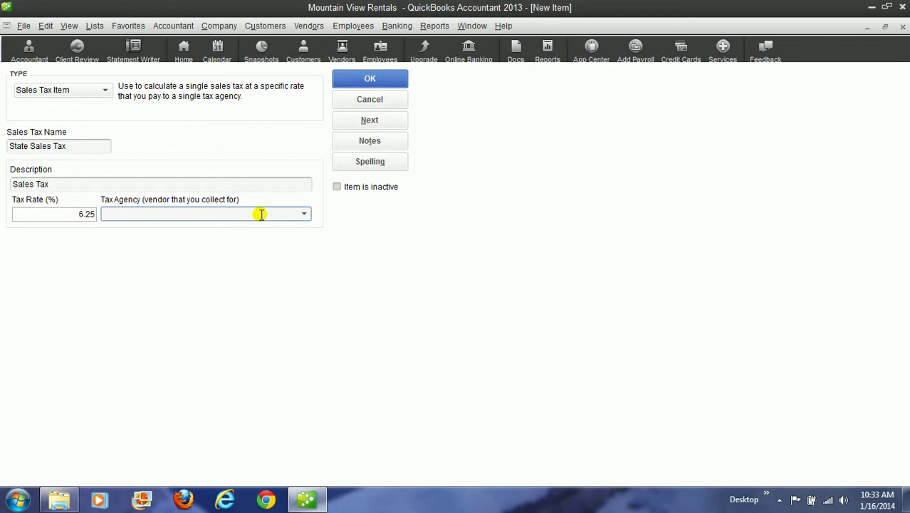
{"action": "type", "text": "Texas Comptroller"}
{"action": "key", "text": "Tab"}
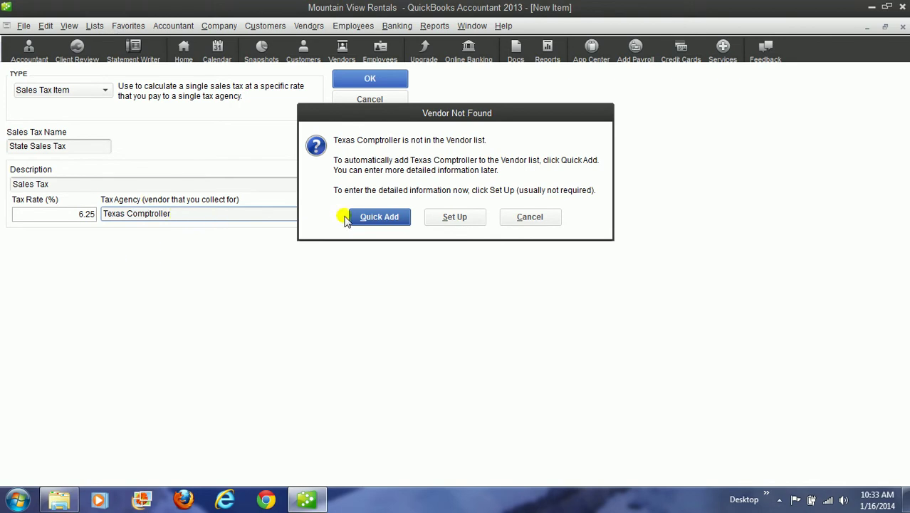
{"action": "left_click", "coordinate": [377, 218]}
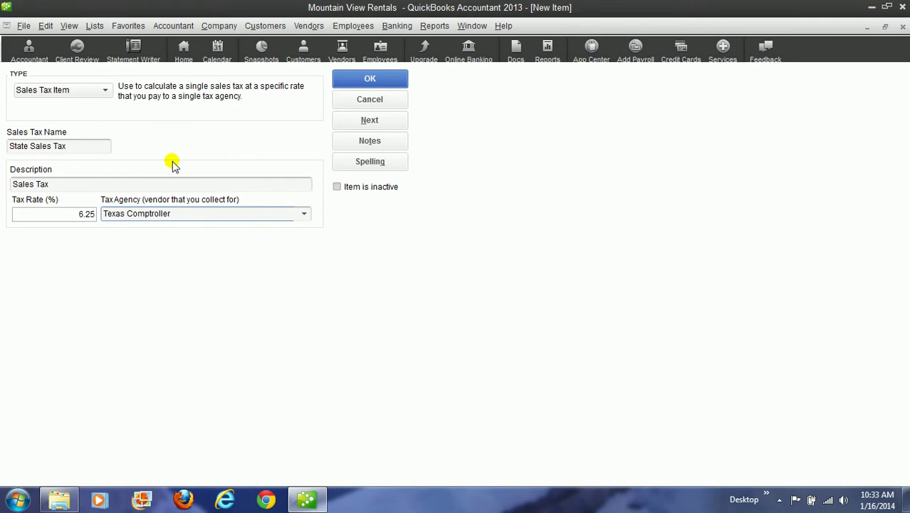
{"action": "left_click", "coordinate": [361, 83]}
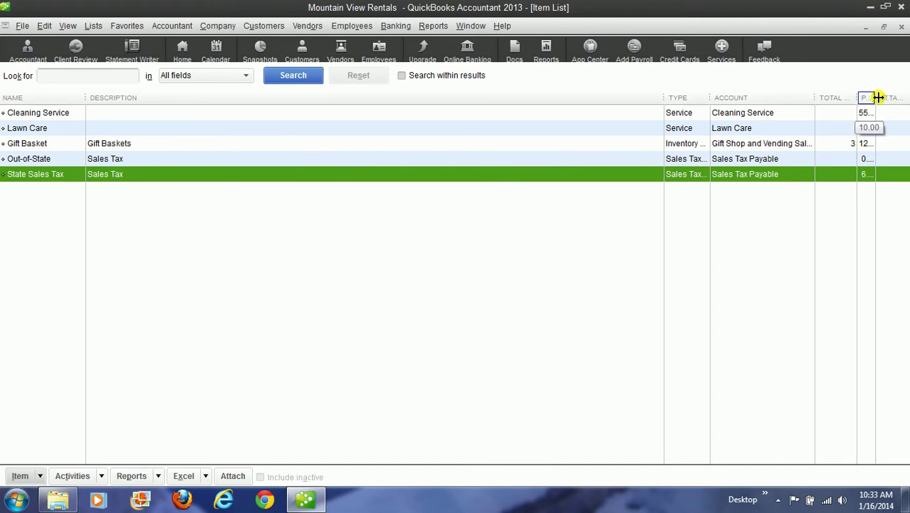
{"action": "left_click_drag", "start_coordinate": [876, 96], "coordinate": [890, 93]}
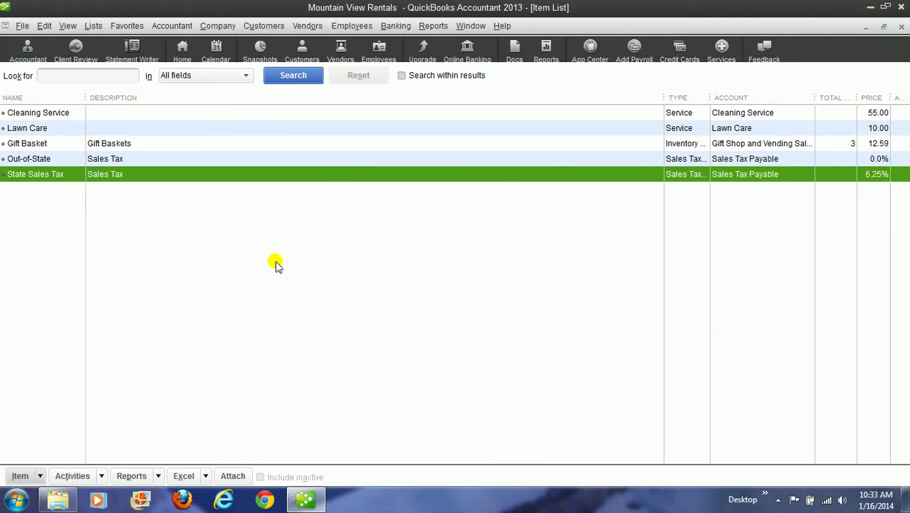
- Start another Sales Tax Item named City Sales Tax with the description Sales Tax
{"action": "left_click", "coordinate": [40, 476]}
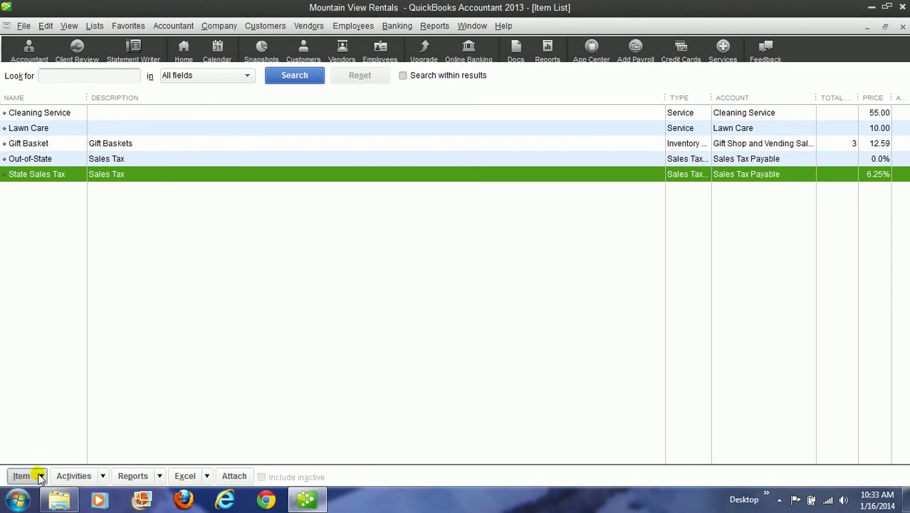
{"action": "left_click", "coordinate": [41, 476]}
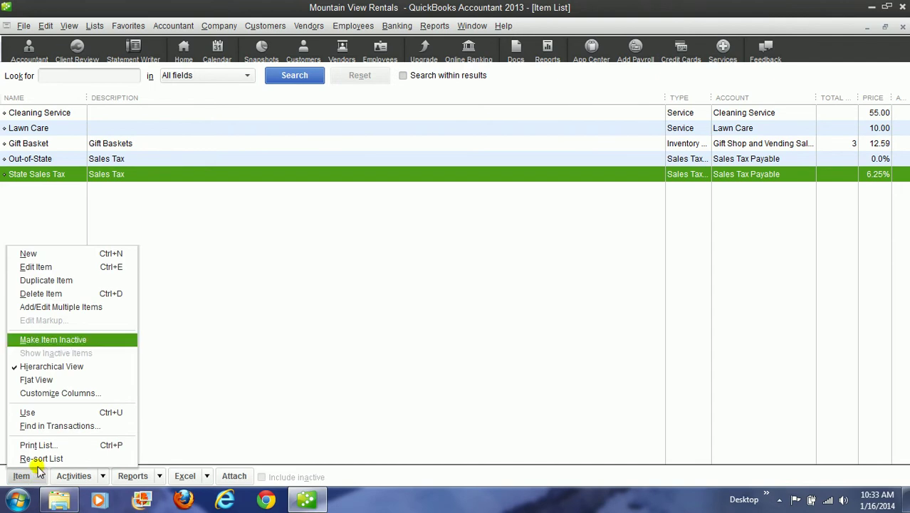
{"action": "left_click", "coordinate": [26, 253]}
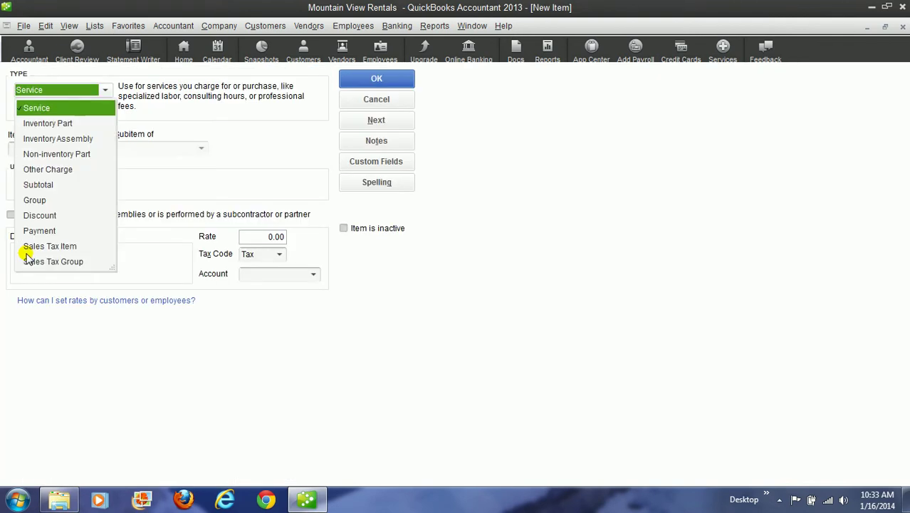
{"action": "left_click", "coordinate": [30, 245]}
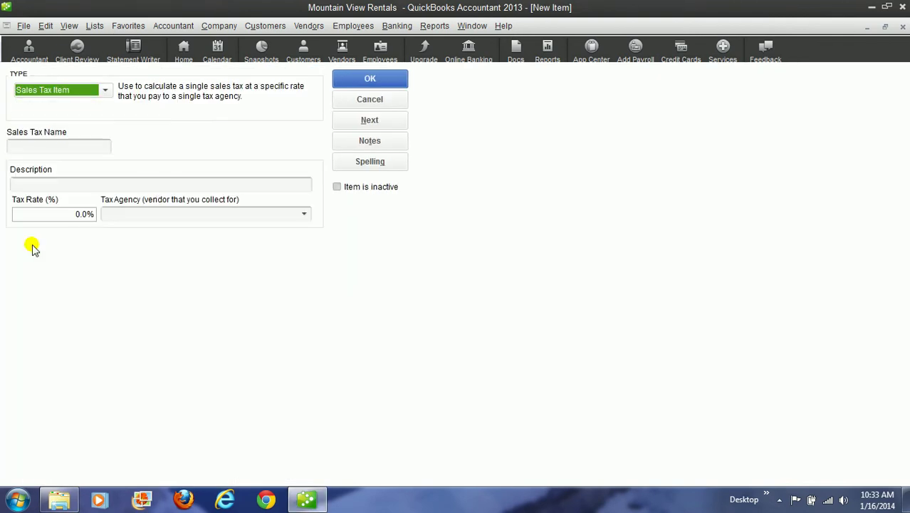
{"action": "left_click", "coordinate": [43, 145]}
{"action": "type", "text": "City Sales Tax"}
{"action": "left_click", "coordinate": [44, 180]}
{"action": "type", "text": "Sales Tax"}
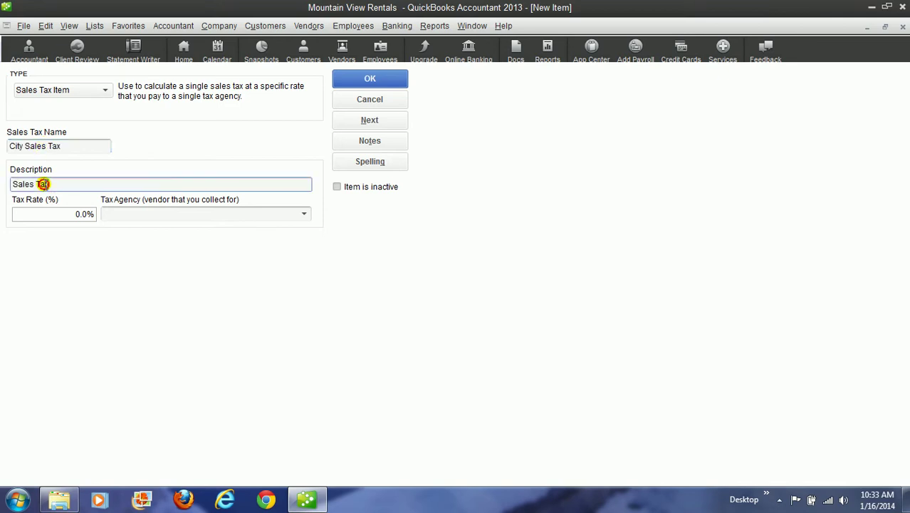
- Set the city tax rate to 2%, quick-add City Sales Tax as the tax agency vendor, and save the item
{"action": "left_click", "coordinate": [76, 214]}
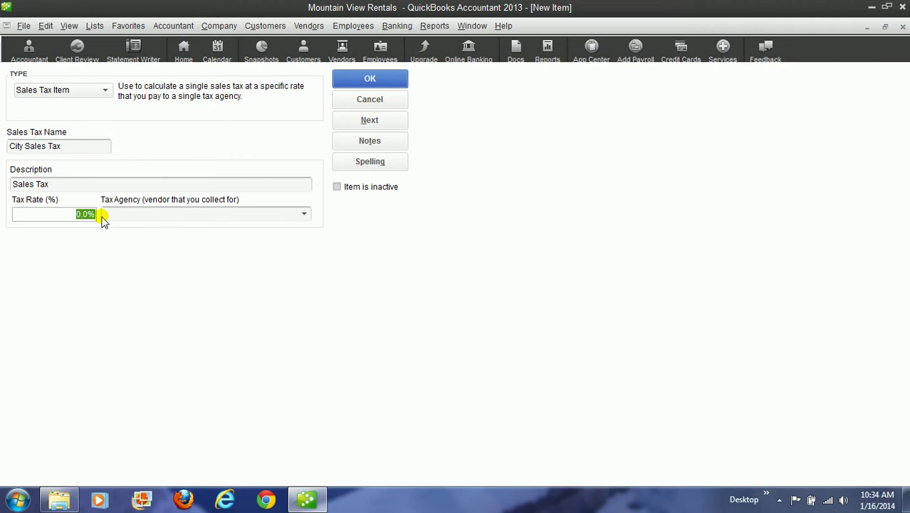
{"action": "type", "text": "2"}
{"action": "left_click", "coordinate": [195, 210]}
{"action": "type", "text": "City"}
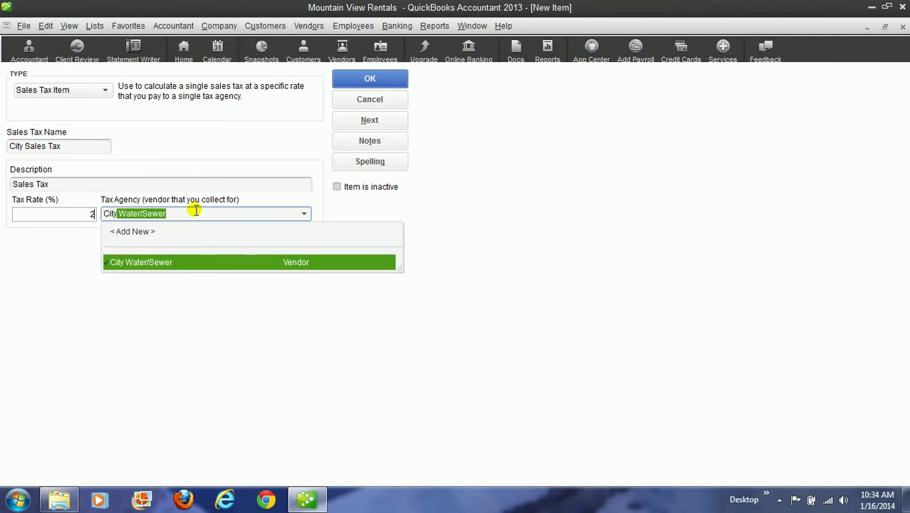
{"action": "type", "text": " Sa"}
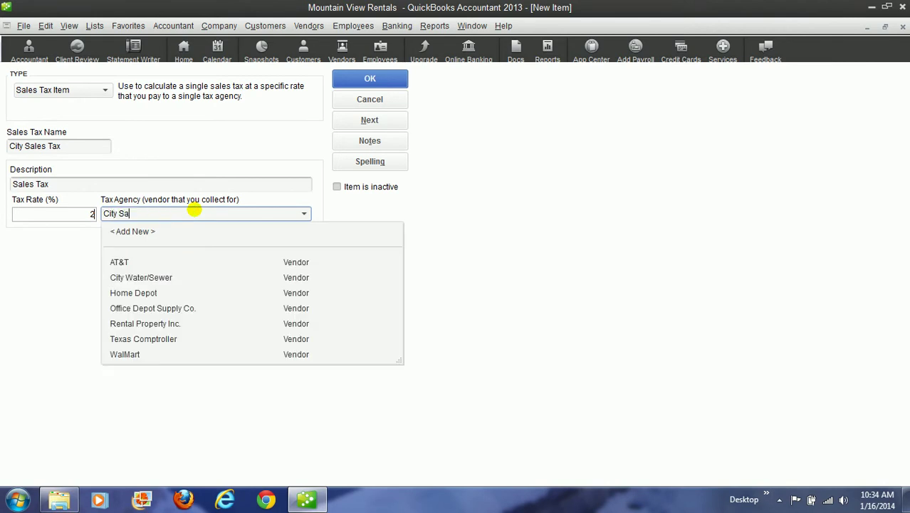
{"action": "type", "text": "les Tax"}
{"action": "key", "text": "Tab"}
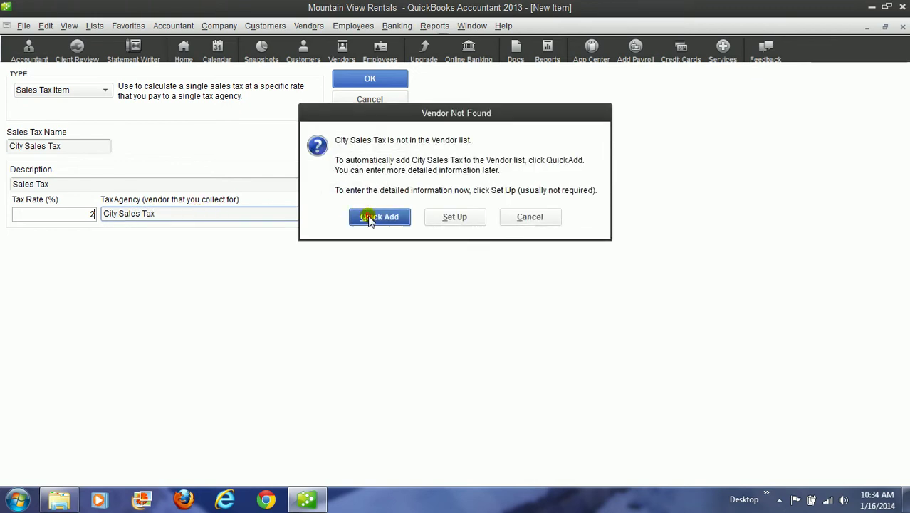
{"action": "left_click", "coordinate": [368, 216]}
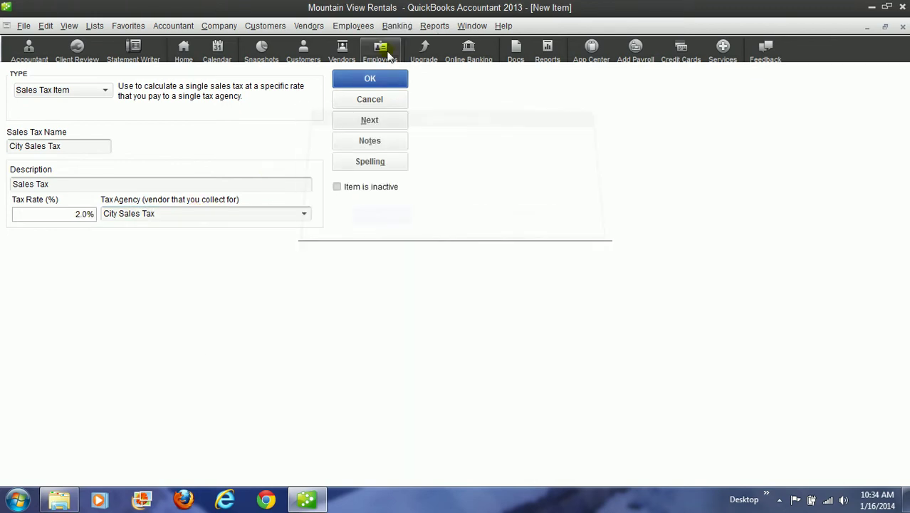
{"action": "left_click", "coordinate": [377, 81]}
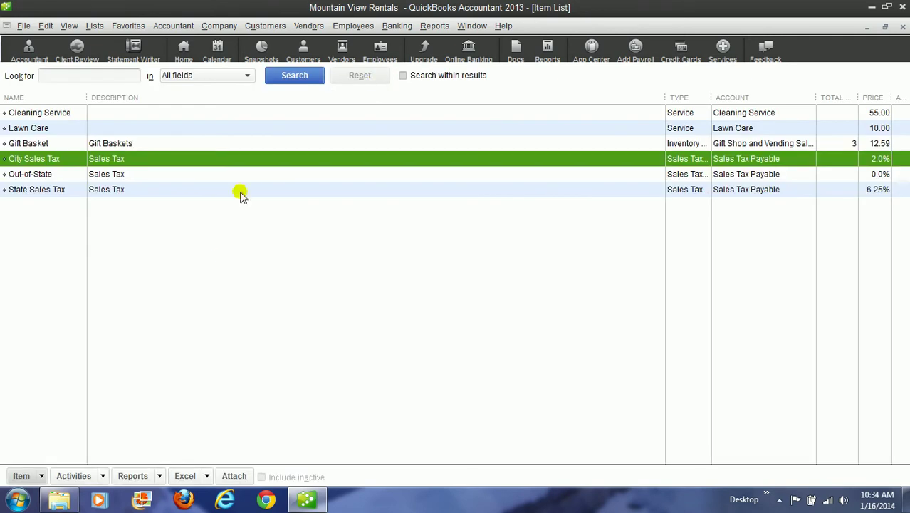
{"action": "left_click", "coordinate": [48, 175]}
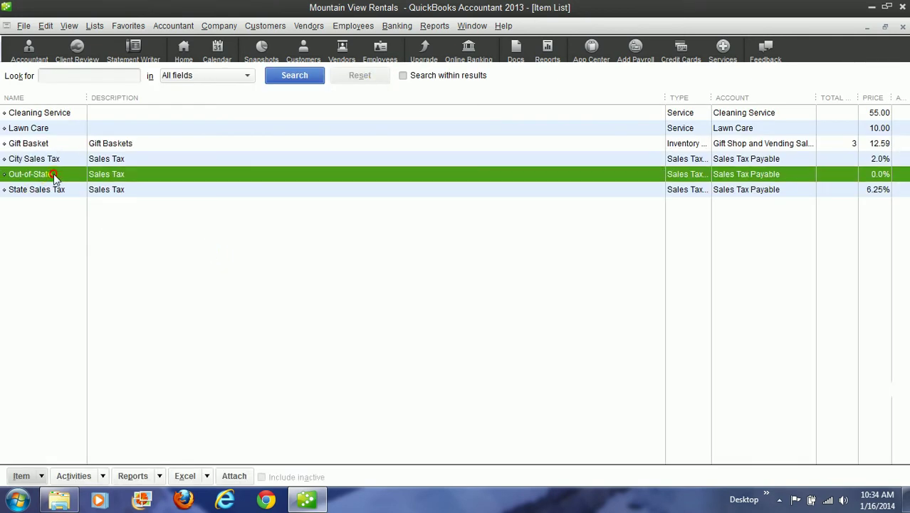
{"action": "left_click", "coordinate": [116, 191]}
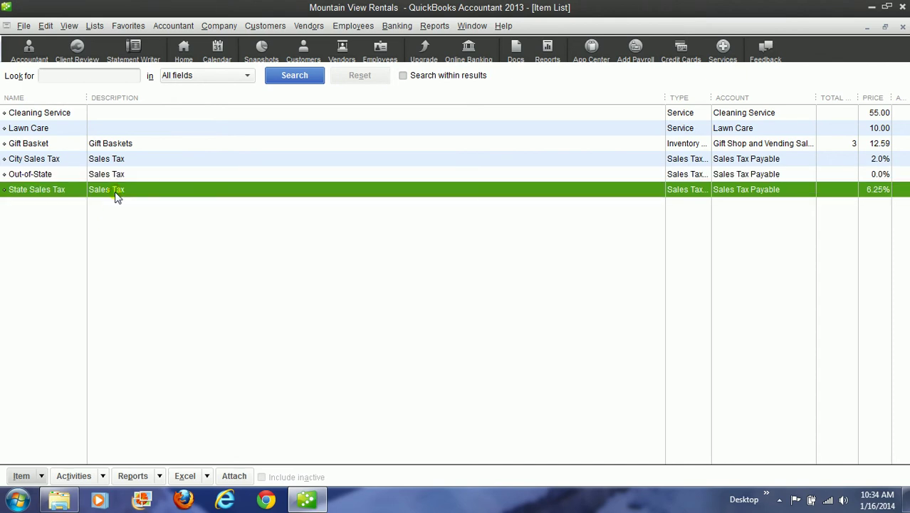
{"action": "left_click", "coordinate": [870, 163]}
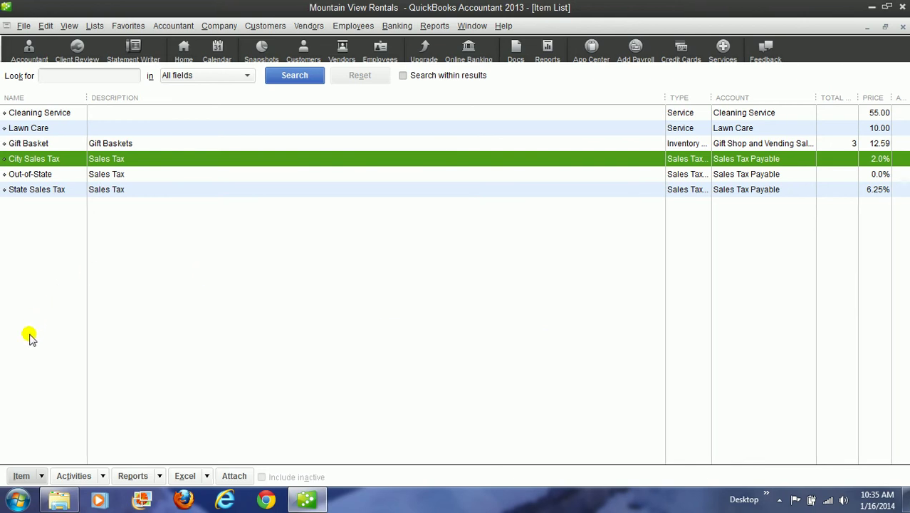
- Start a new Sales Tax Group item named Sale Tax Combined with the description City And State
{"action": "left_click", "coordinate": [42, 470]}
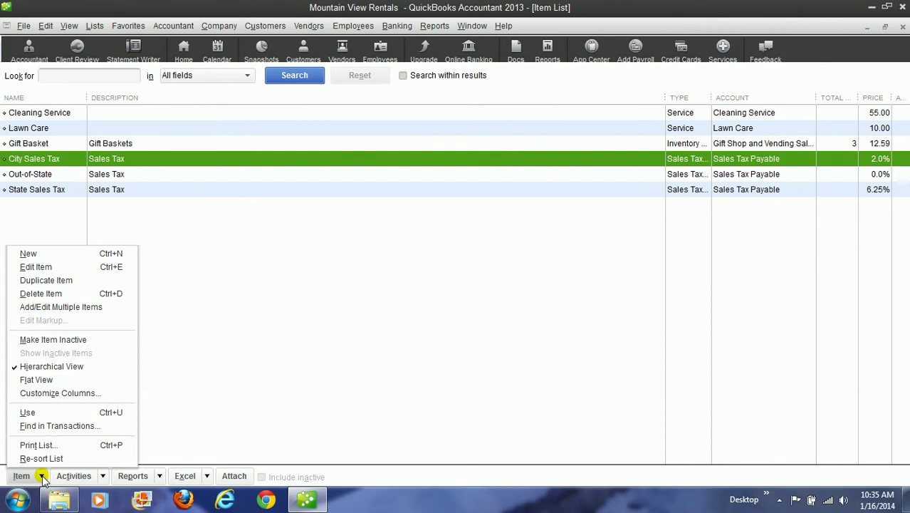
{"action": "left_click", "coordinate": [54, 255]}
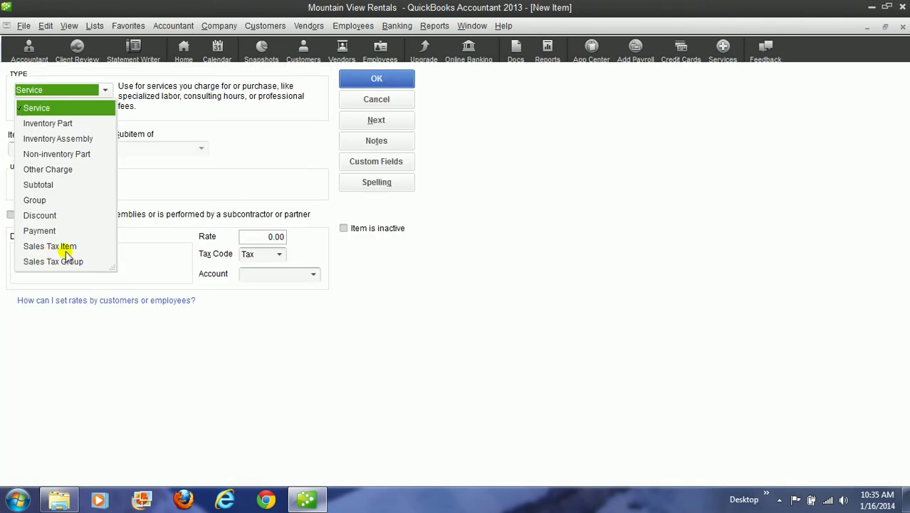
{"action": "left_click", "coordinate": [84, 263]}
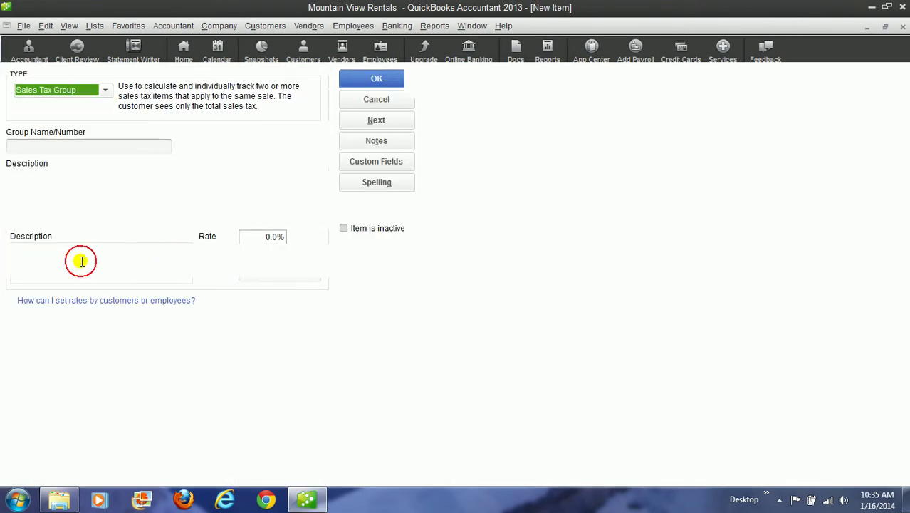
{"action": "left_click", "coordinate": [74, 145]}
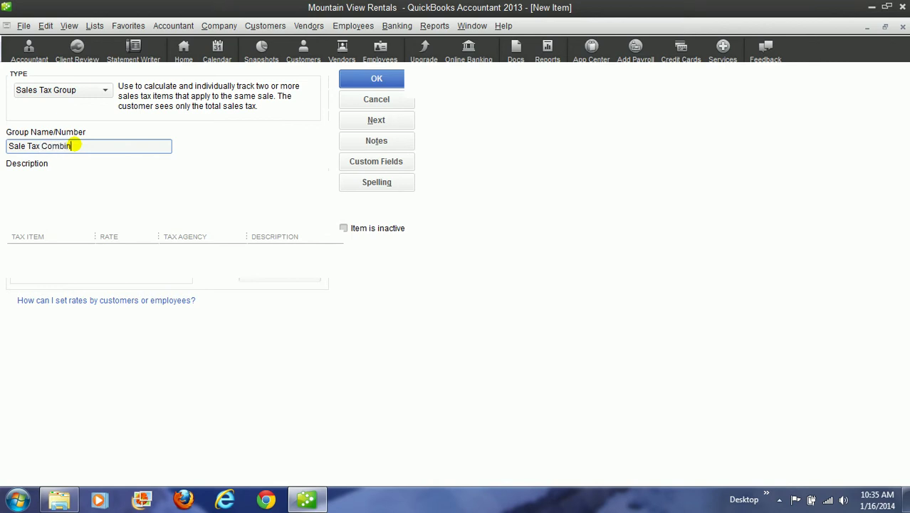
{"action": "type", "text": "Sale Tax Combined"}
{"action": "key", "text": "Tab"}
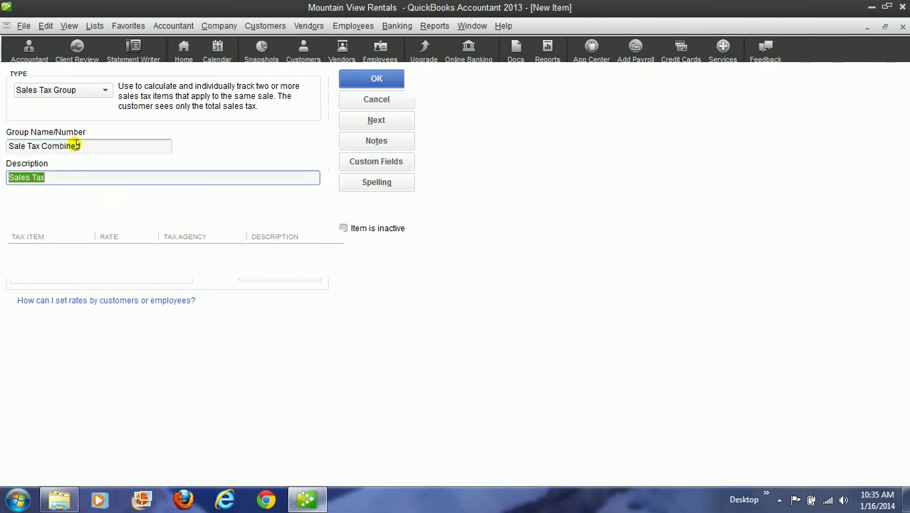
{"action": "type", "text": "City An"}
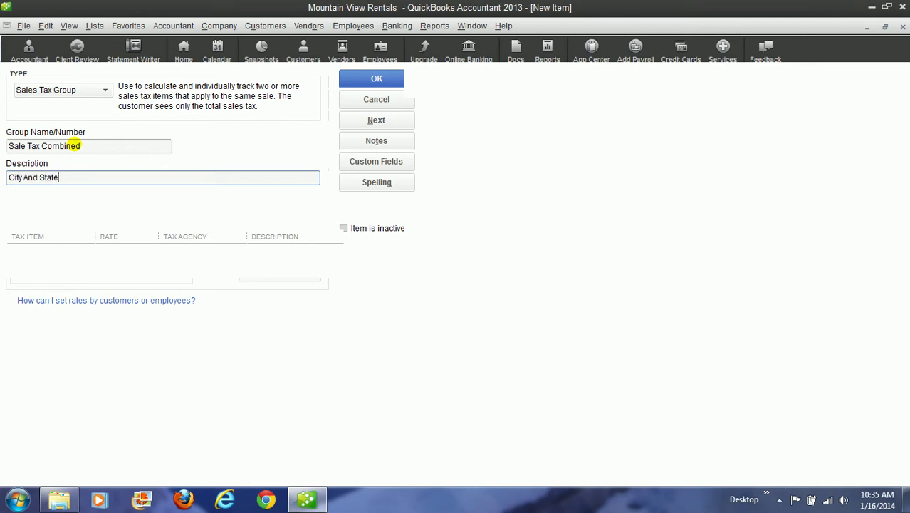
{"action": "type", "text": "d State"}
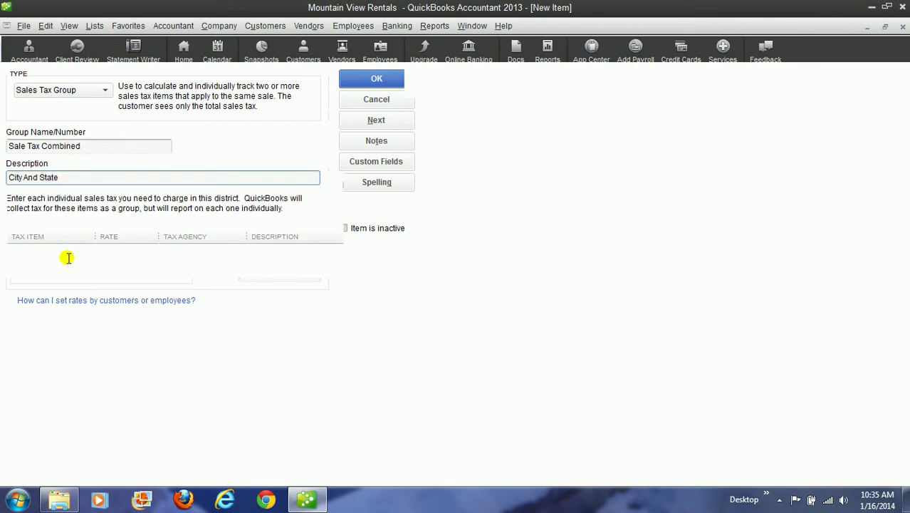
- Add State Sales Tax and City Sales Tax as the tax items of the Sale Tax Combined group and save it
{"action": "left_click", "coordinate": [66, 252]}
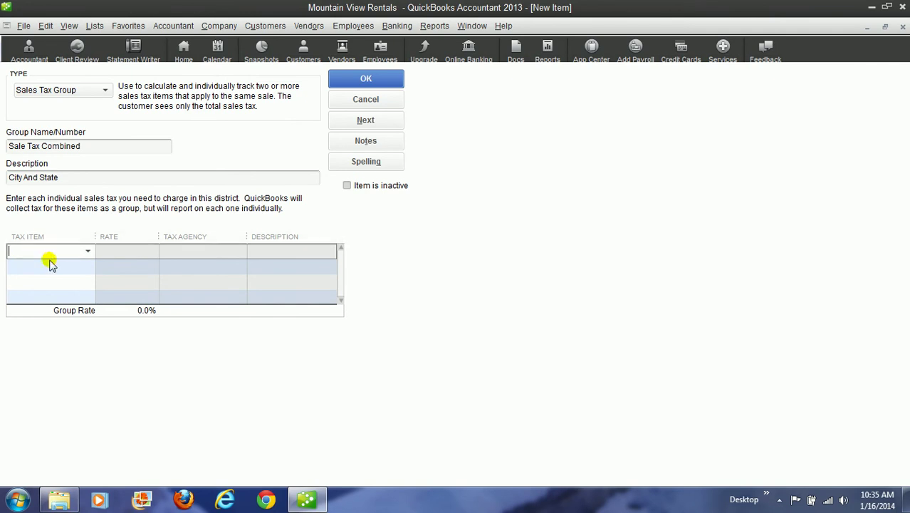
{"action": "left_click", "coordinate": [89, 250]}
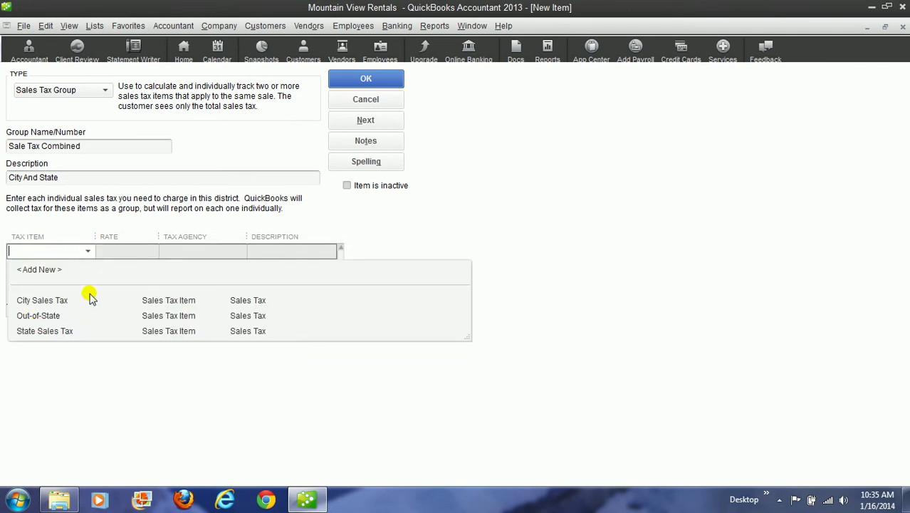
{"action": "left_click", "coordinate": [58, 334]}
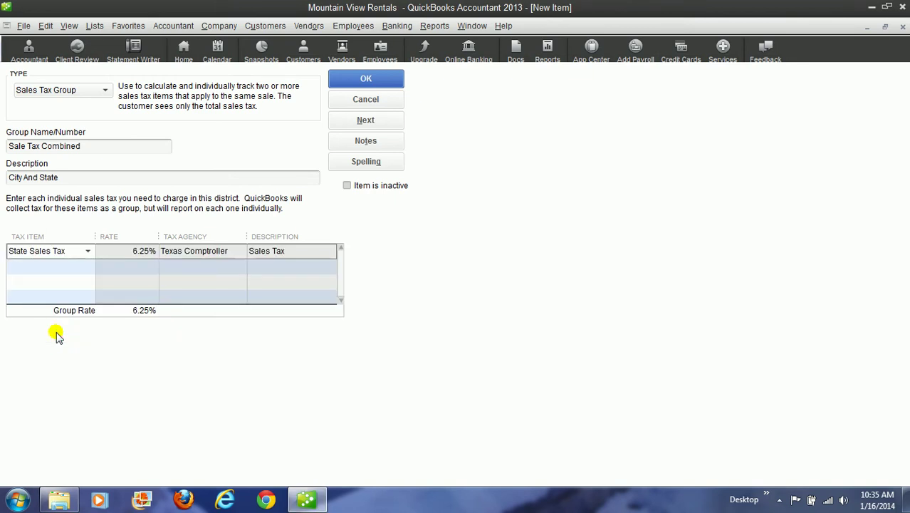
{"action": "left_click", "coordinate": [86, 266]}
{"action": "left_click", "coordinate": [87, 266]}
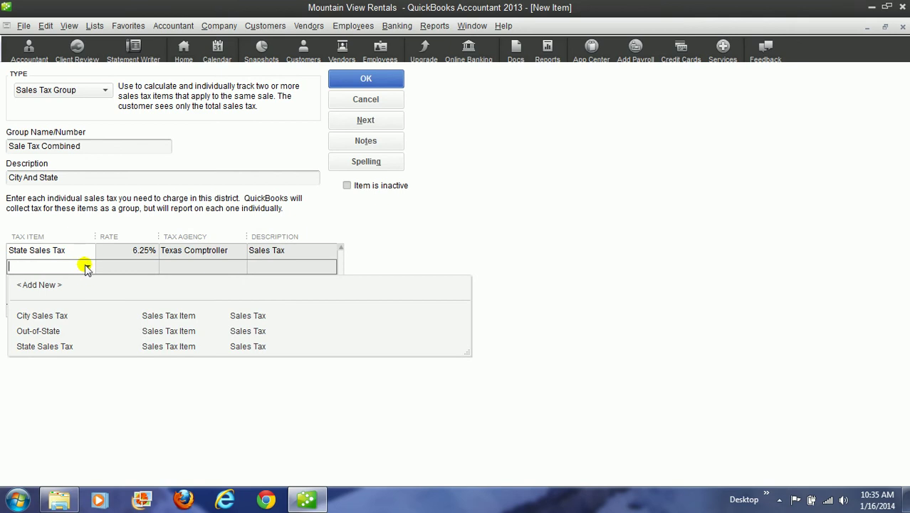
{"action": "left_click", "coordinate": [60, 317]}
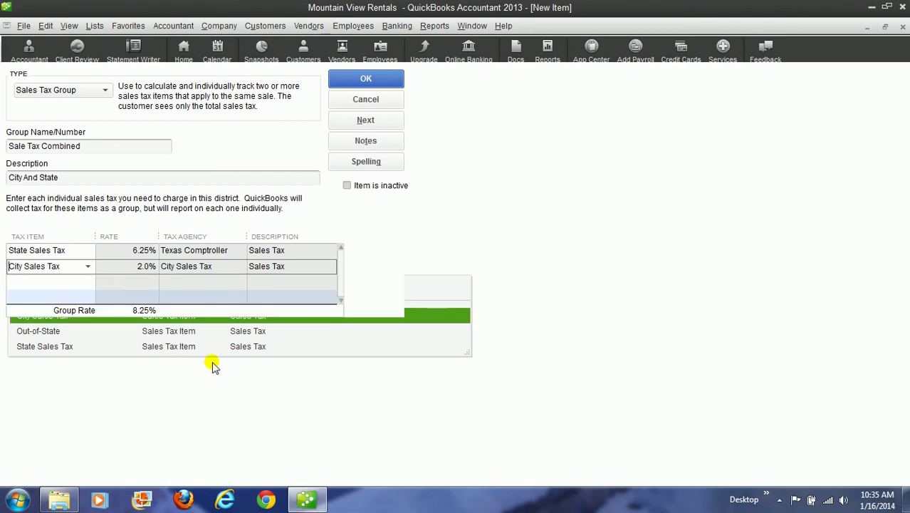
{"action": "left_click", "coordinate": [215, 265]}
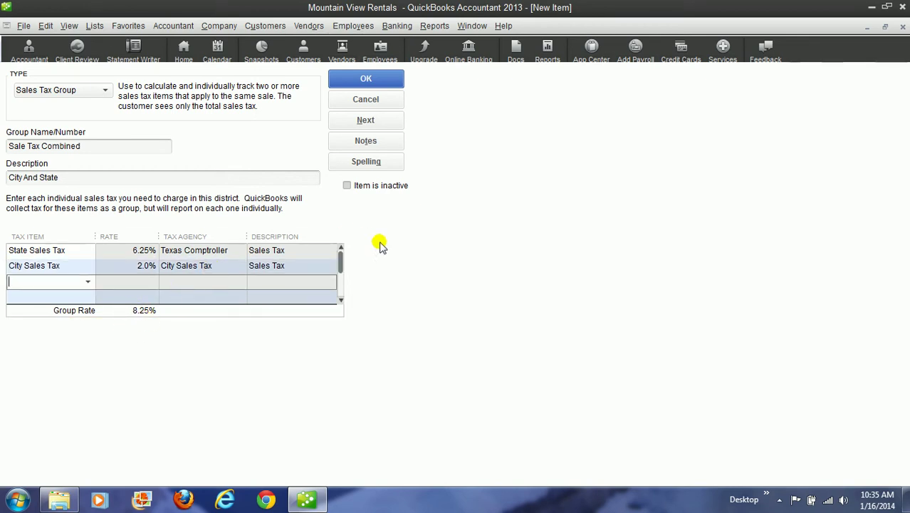
{"action": "left_click", "coordinate": [343, 82]}
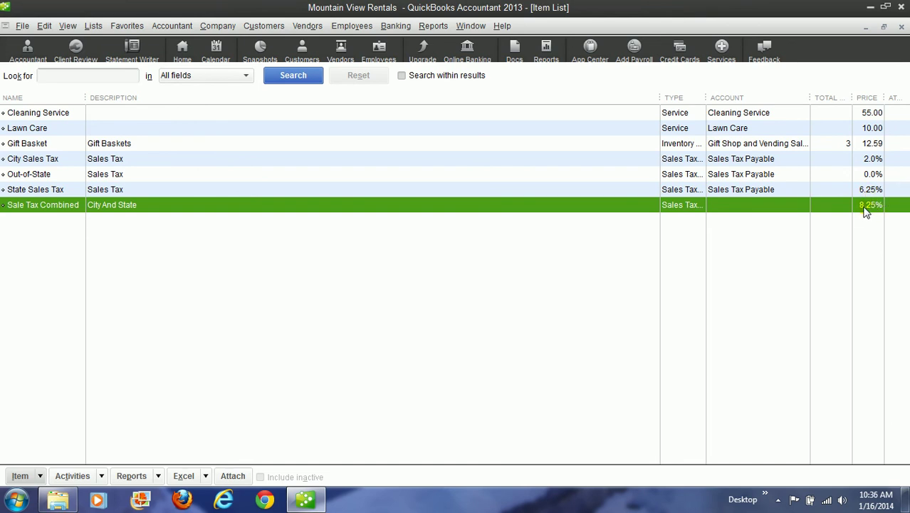
- Check the state and city tax items, close the item list, and bring up the most recent saved customer invoice
{"action": "left_click", "coordinate": [778, 189]}
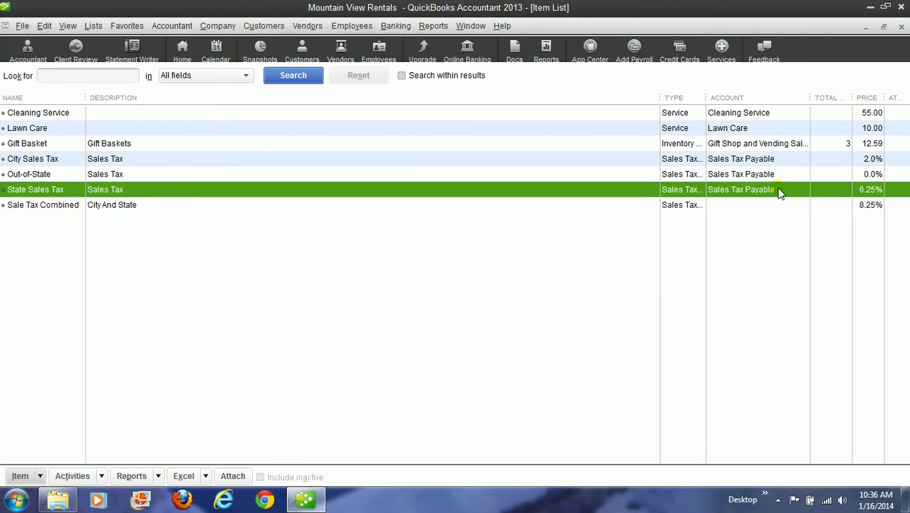
{"action": "left_click", "coordinate": [754, 162]}
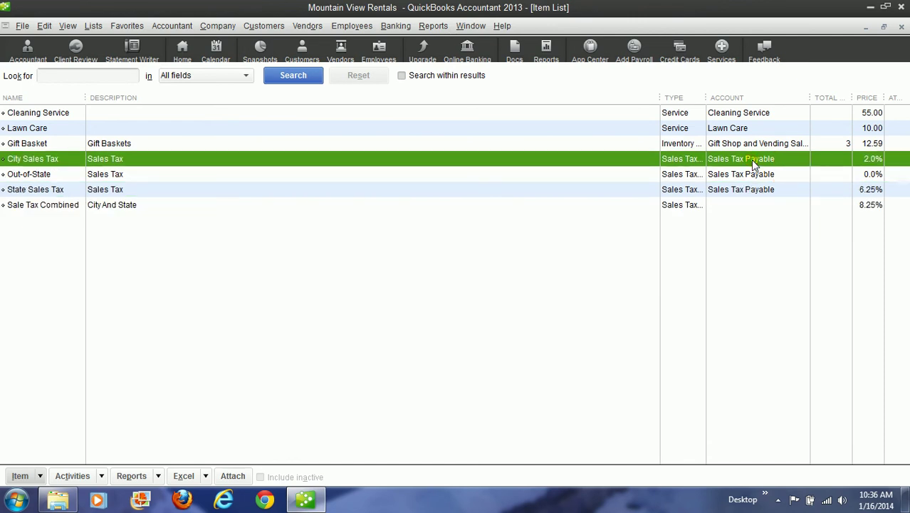
{"action": "left_click", "coordinate": [901, 27]}
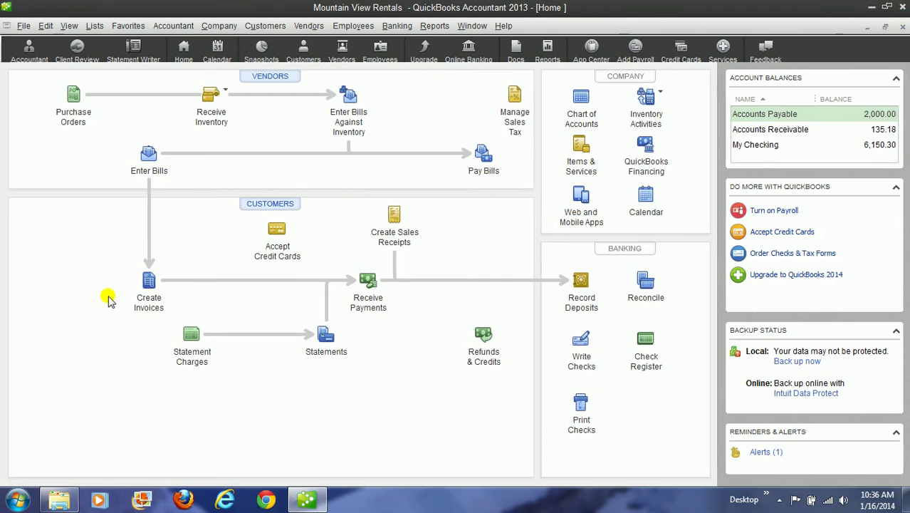
{"action": "left_click", "coordinate": [149, 300]}
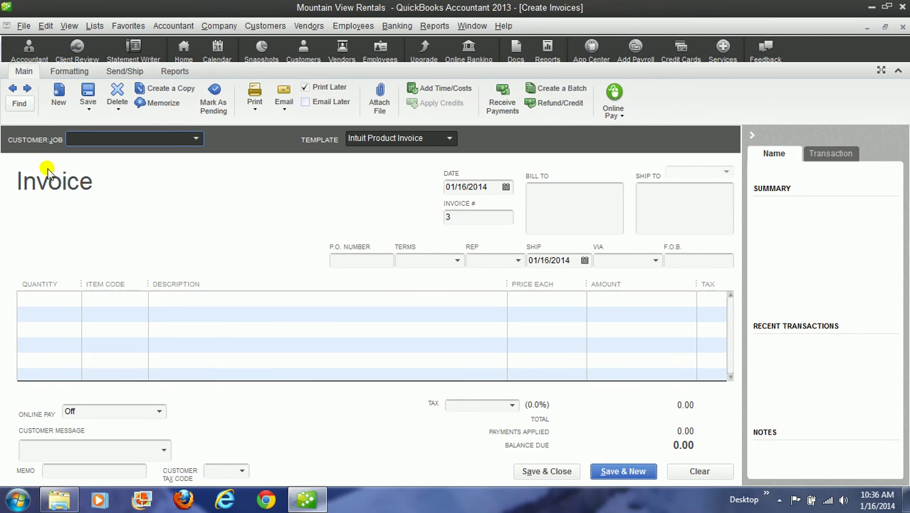
{"action": "left_click", "coordinate": [12, 88]}
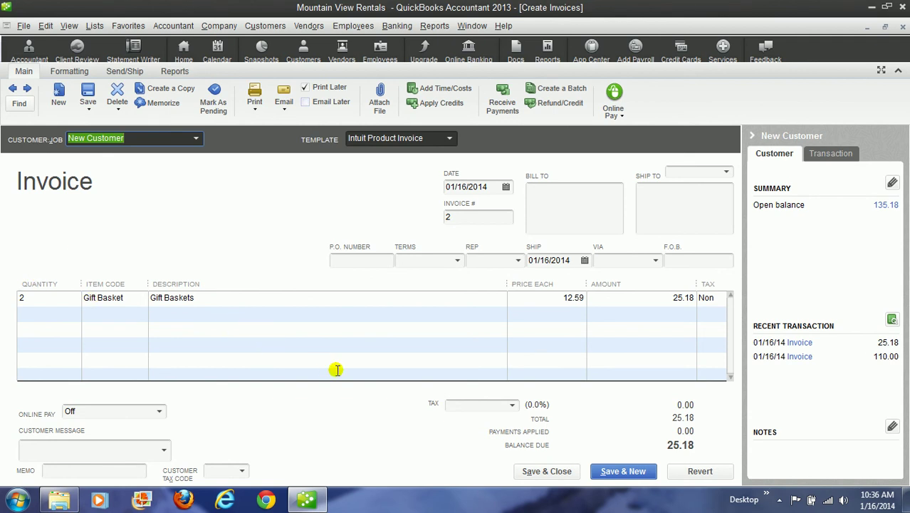
- Mark the Gift Basket line as taxable with the Tax code and apply Sale Tax Combined as the invoice's sales tax
{"action": "left_click", "coordinate": [707, 298]}
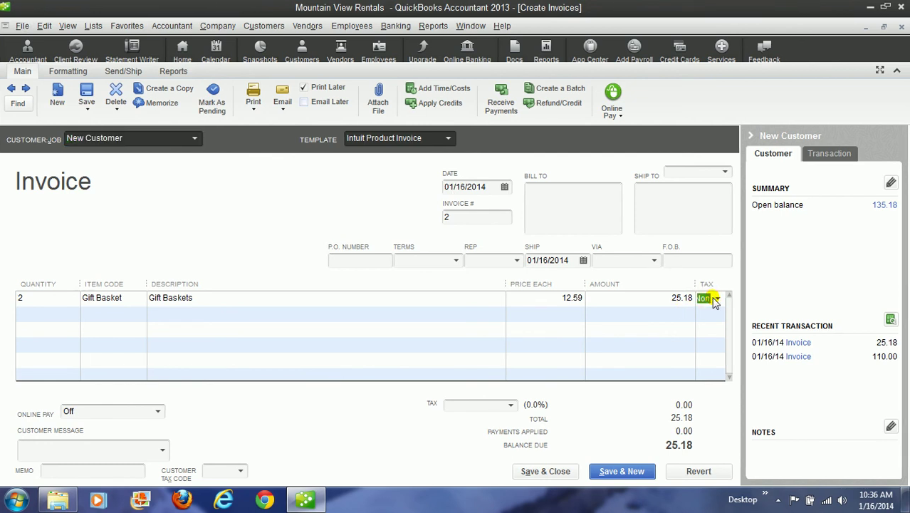
{"action": "left_click", "coordinate": [716, 299]}
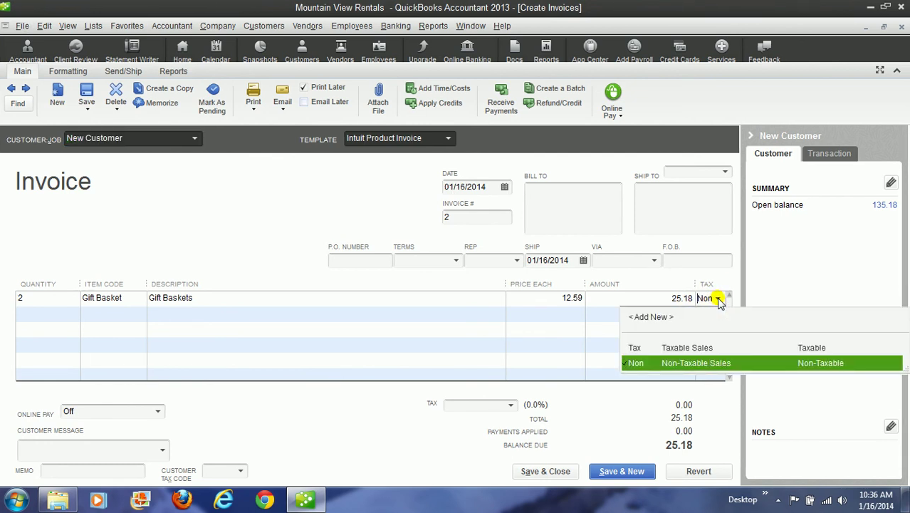
{"action": "left_click", "coordinate": [686, 348]}
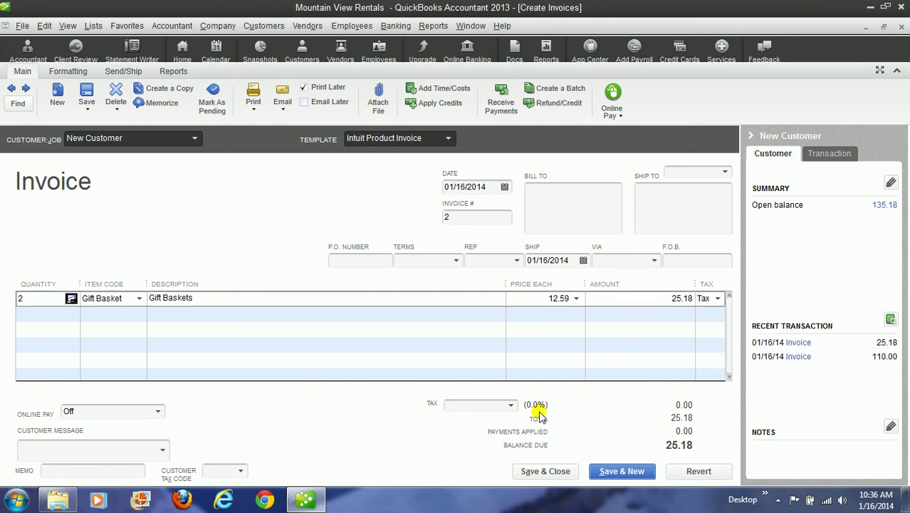
{"action": "left_click", "coordinate": [510, 404]}
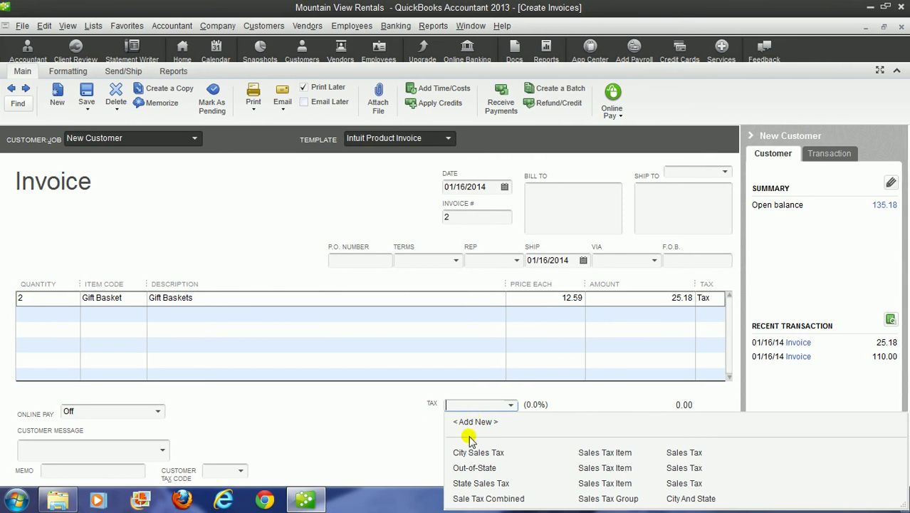
{"action": "left_click", "coordinate": [495, 499]}
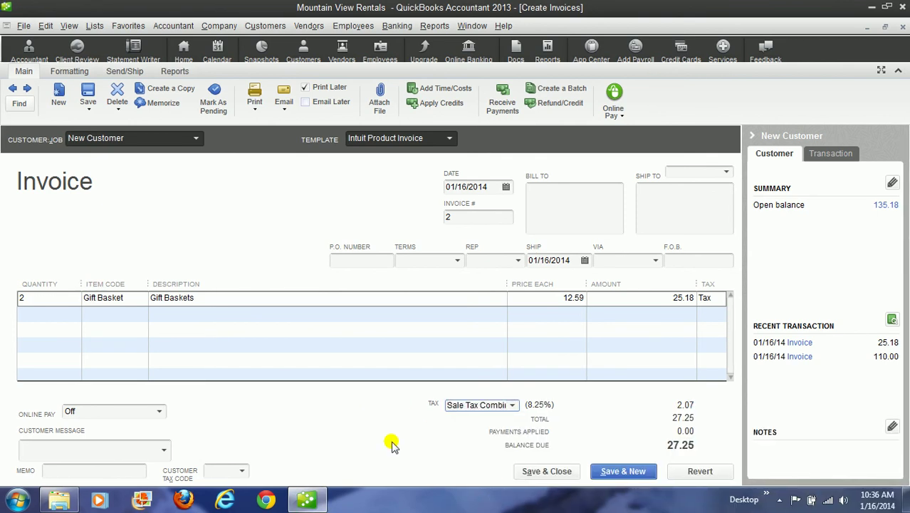